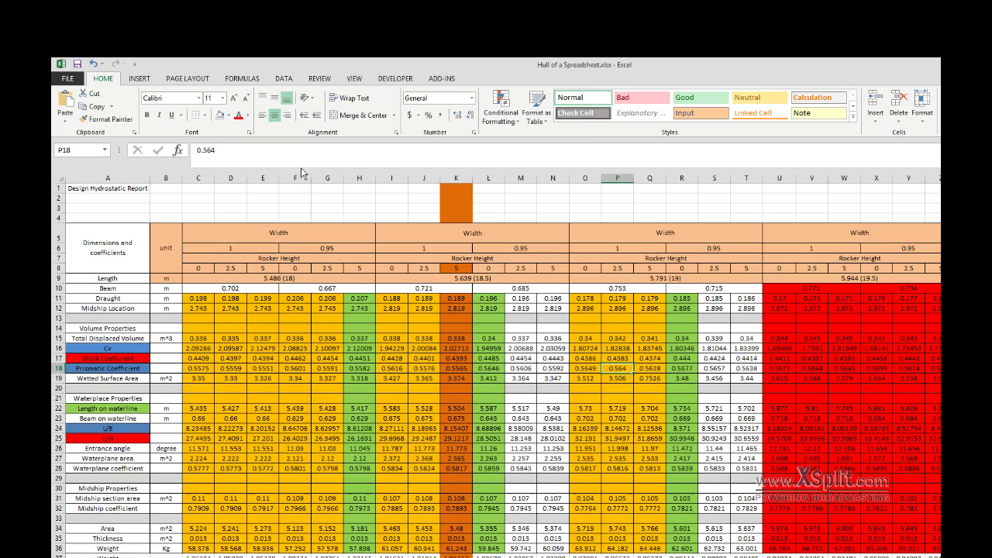
Review the hydrostatic values of the first hull variant in column C, from Draught down through Weight
drag(208, 300, 209, 555)
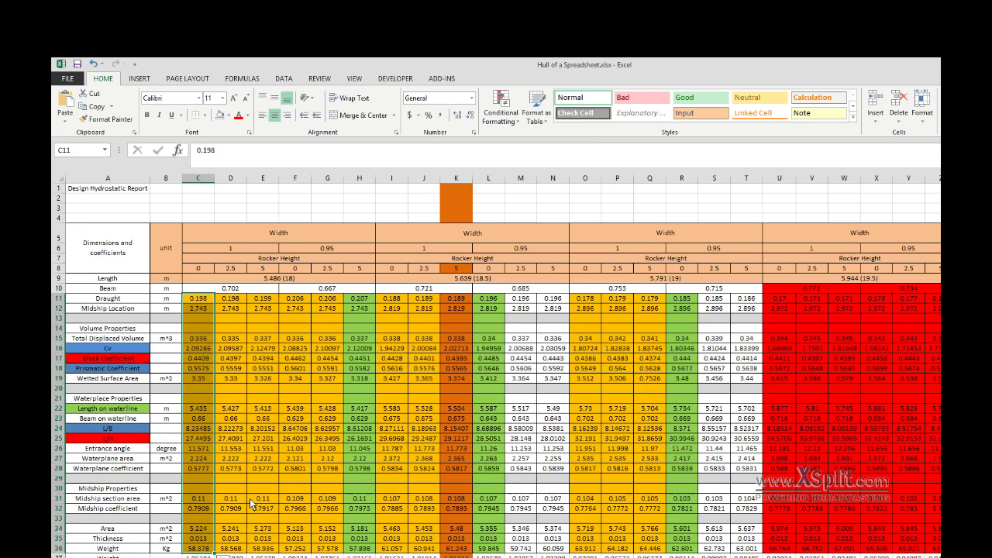
click(249, 359)
drag(207, 299, 211, 543)
click(242, 509)
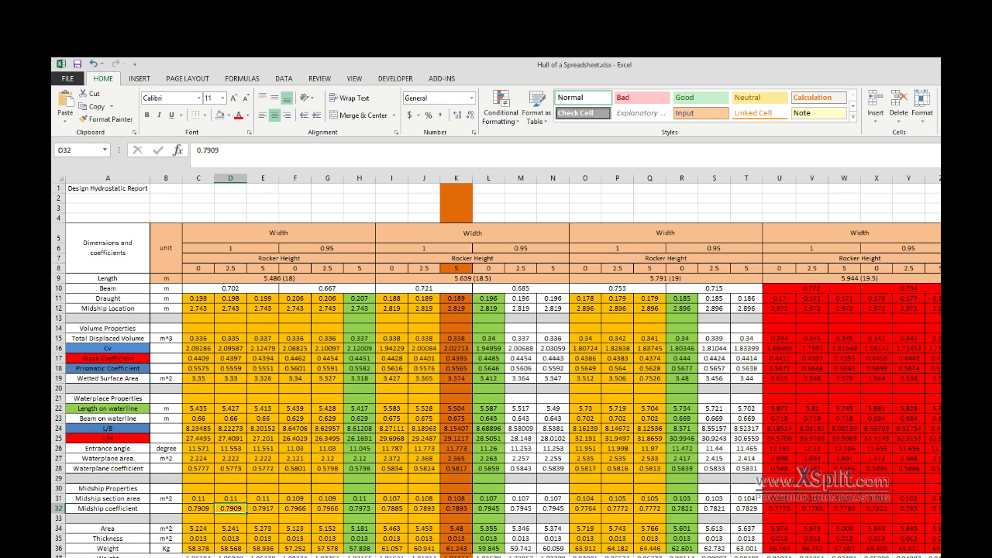
Compare the Kraken baseline values in column AA with the hull variants across the hydrostatic report
drag(991, 234, 791, 236)
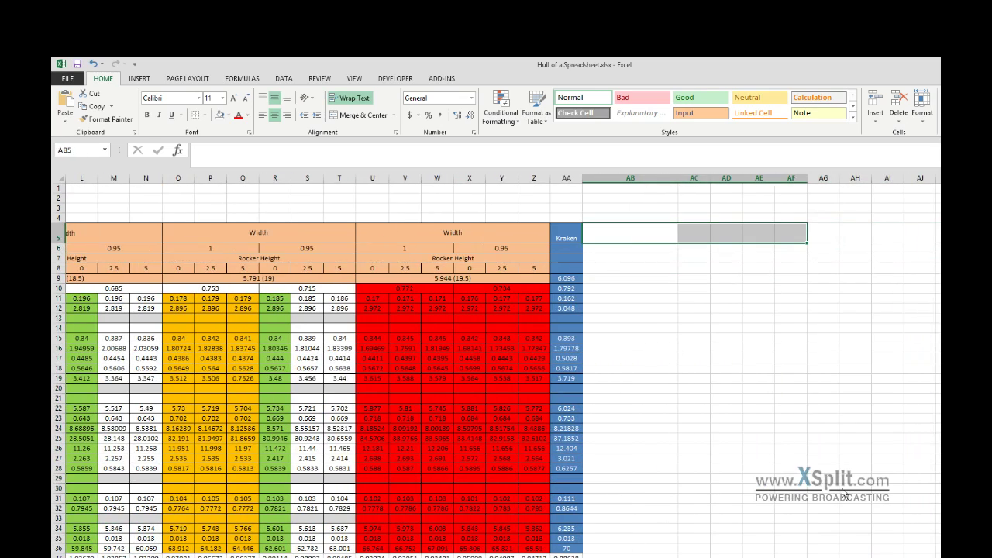
scroll(884, 480, down, 5)
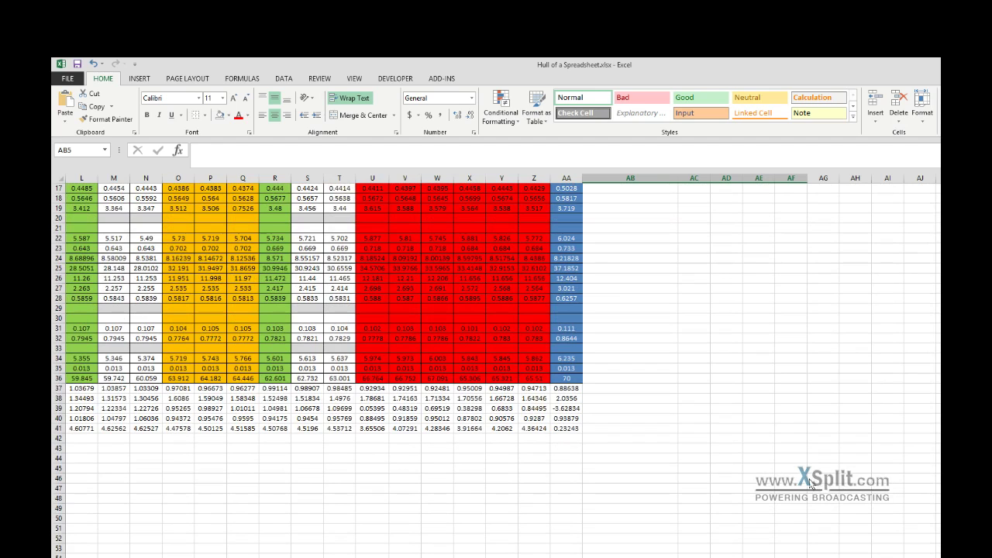
scroll(789, 486, up, 5)
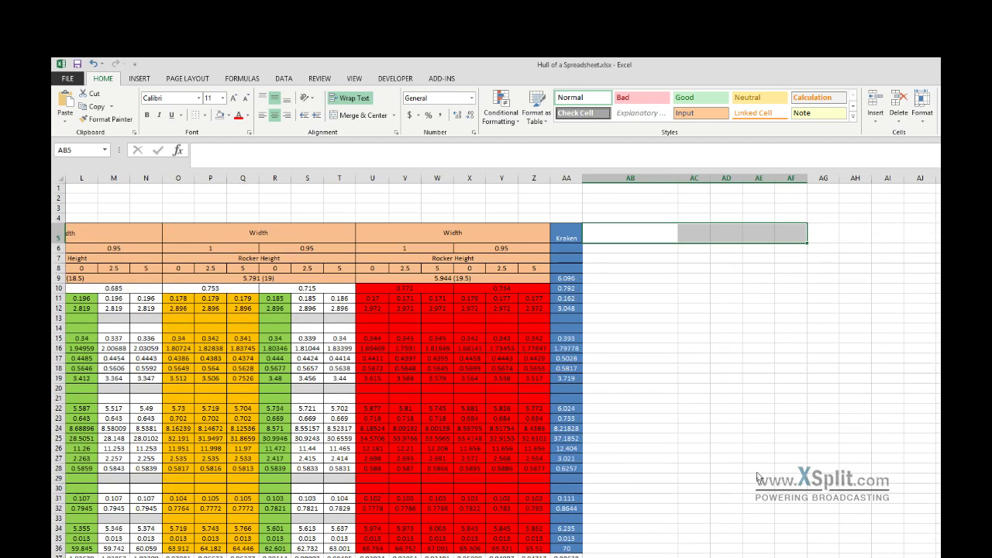
scroll(321, 432, left, 4)
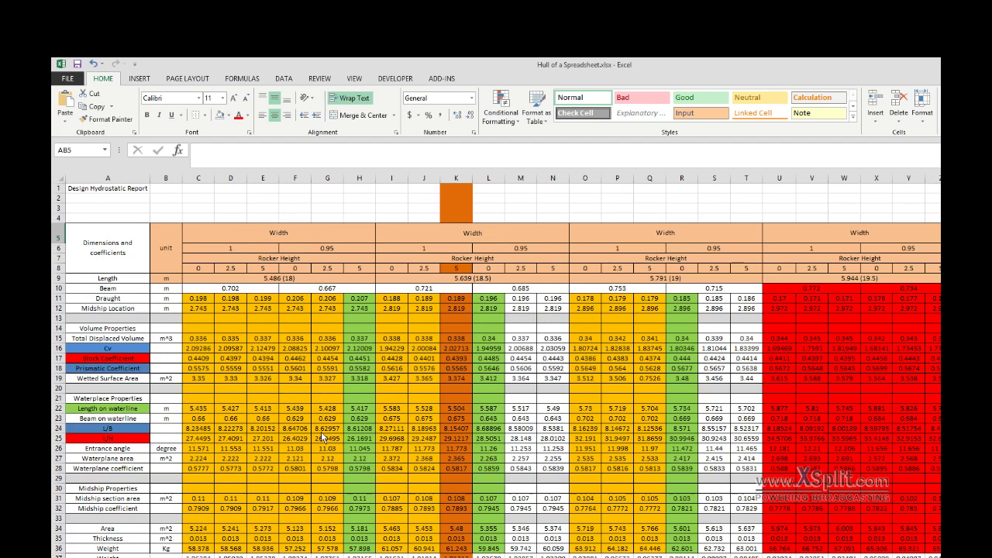
scroll(438, 451, right, 4)
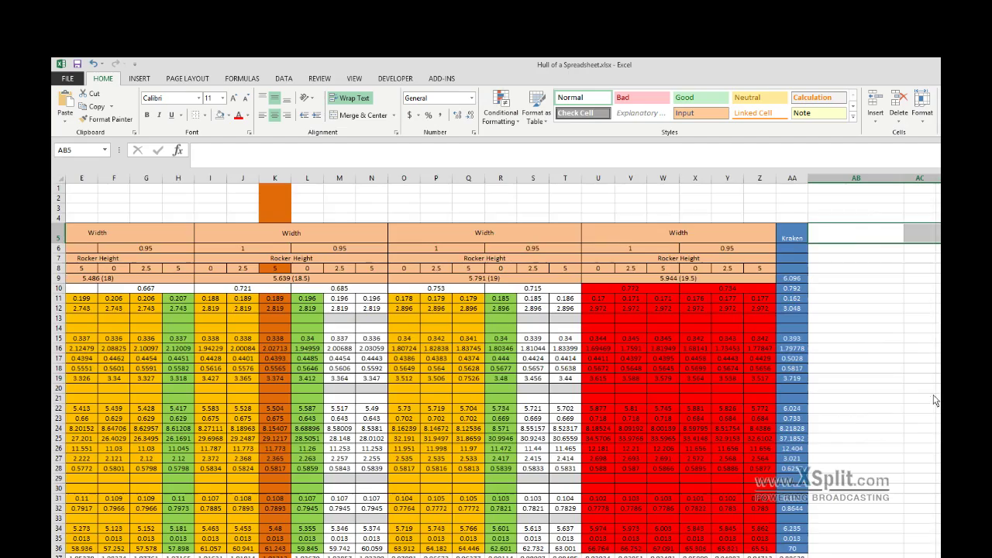
Examine the Weight, Stability, Maneuverability, Wave Resistance and Improvement Factor rows (37 to 41) across the hull variants
scroll(870, 476, down, 8)
scroll(566, 436, left, 4)
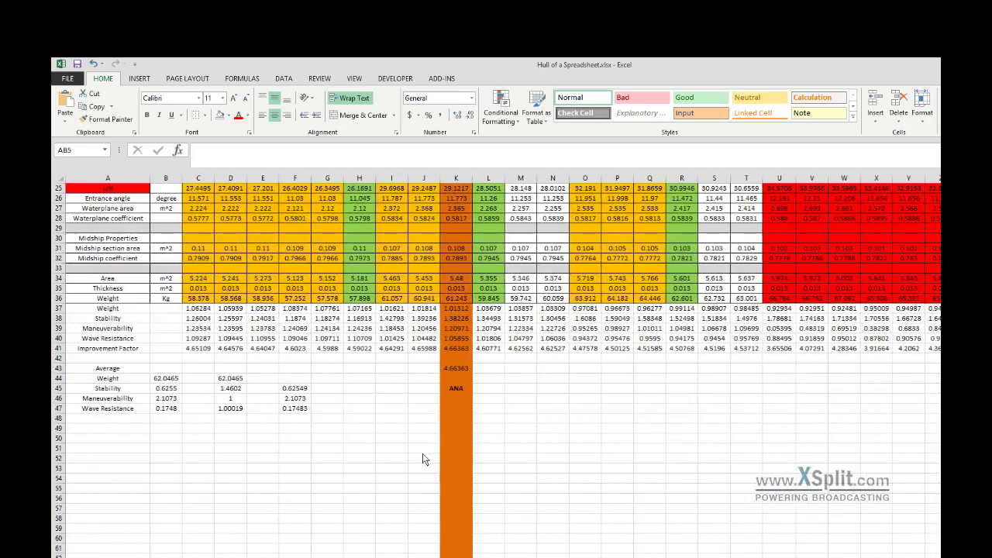
scroll(421, 465, up, 8)
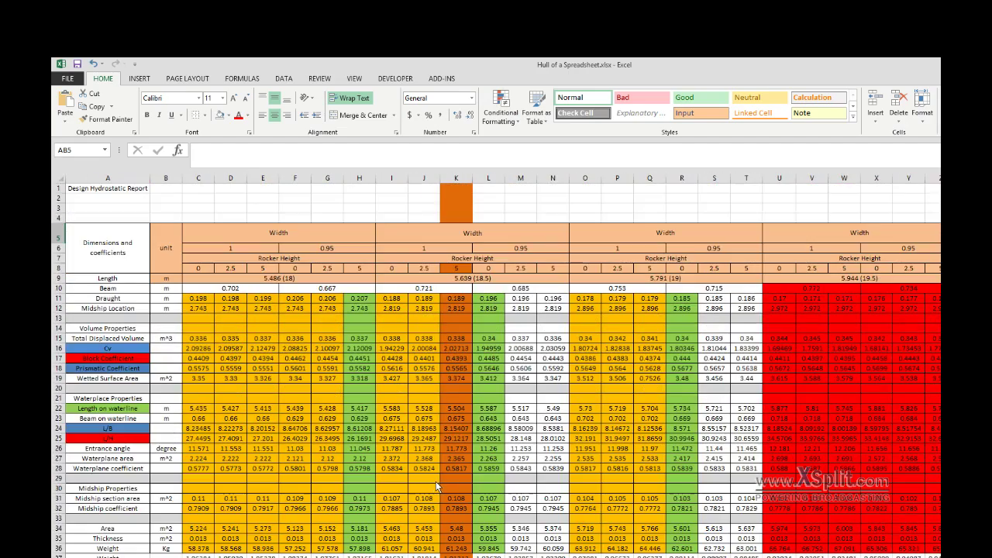
scroll(334, 477, down, 3)
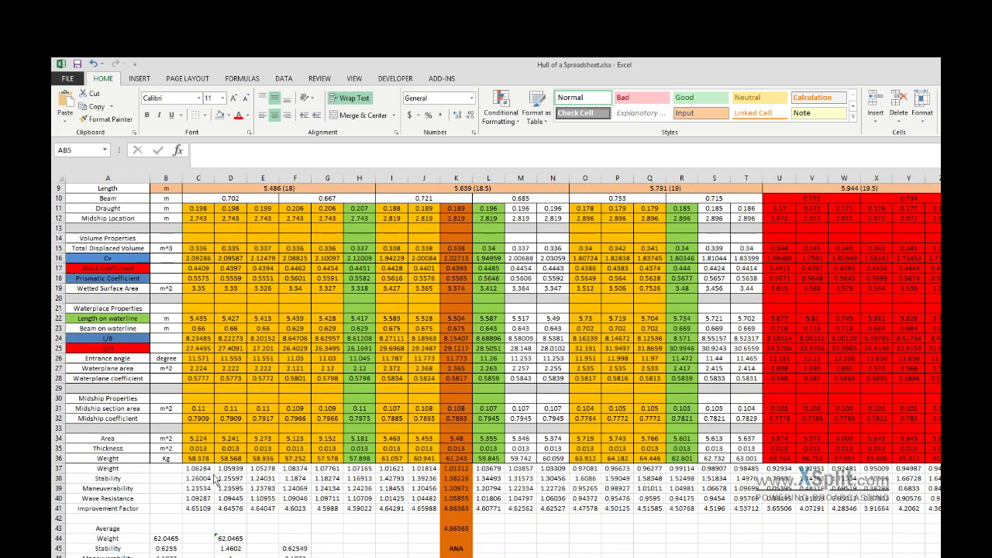
drag(204, 470, 939, 510)
click(935, 541)
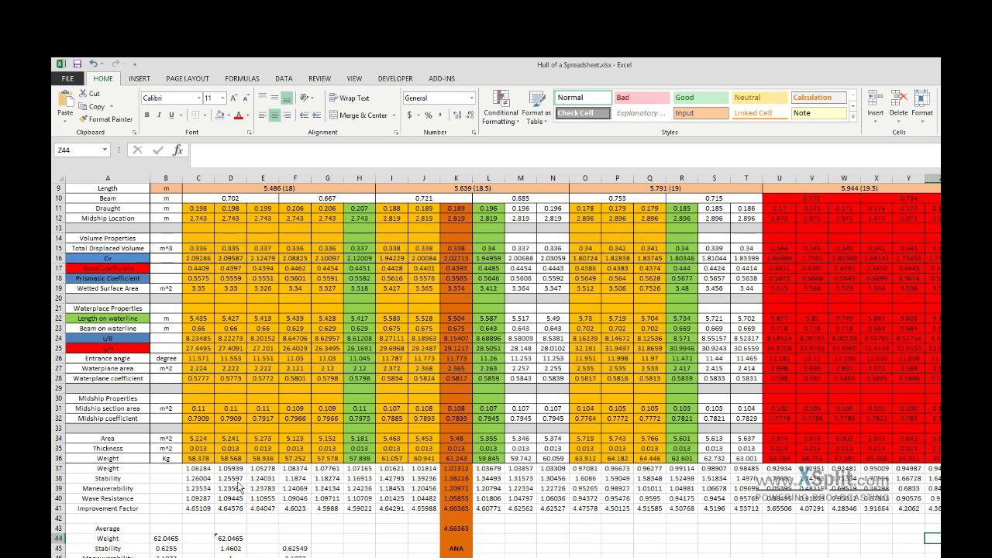
Inspect the Weight, Stability and Maneuverability factor formulas of the first hull variant in C37:C39
click(207, 478)
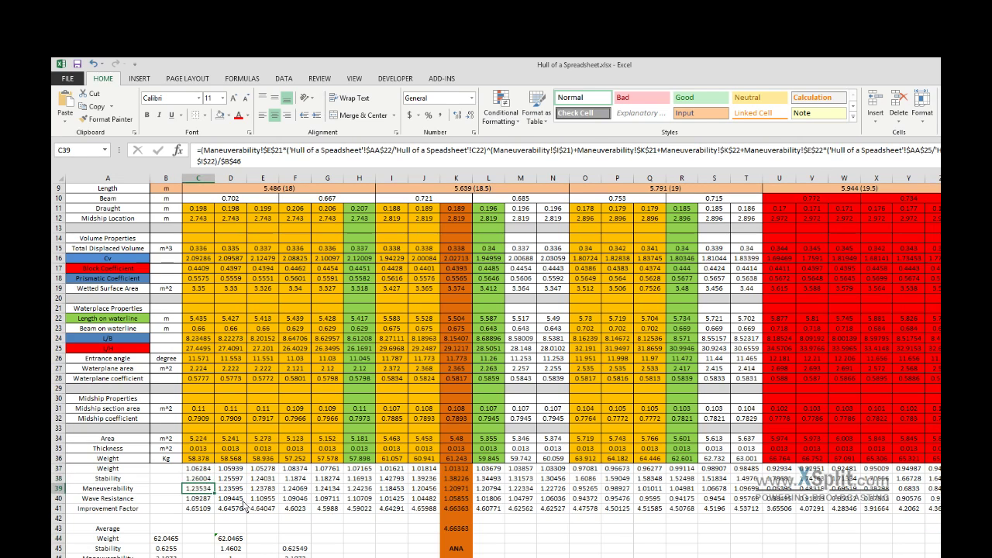
click(199, 472)
click(199, 480)
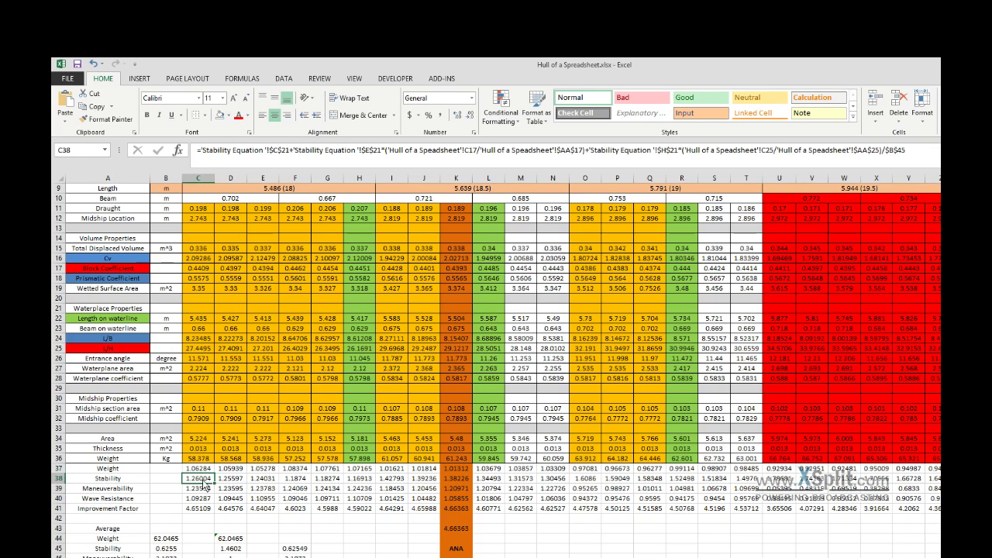
Open the Wave and Resistance sheet to examine its resistance, Cv and L/B comparison of the models
key(ctrl+Page_Down)
key(ctrl+Page_Down)
key(ctrl+Page_Down)
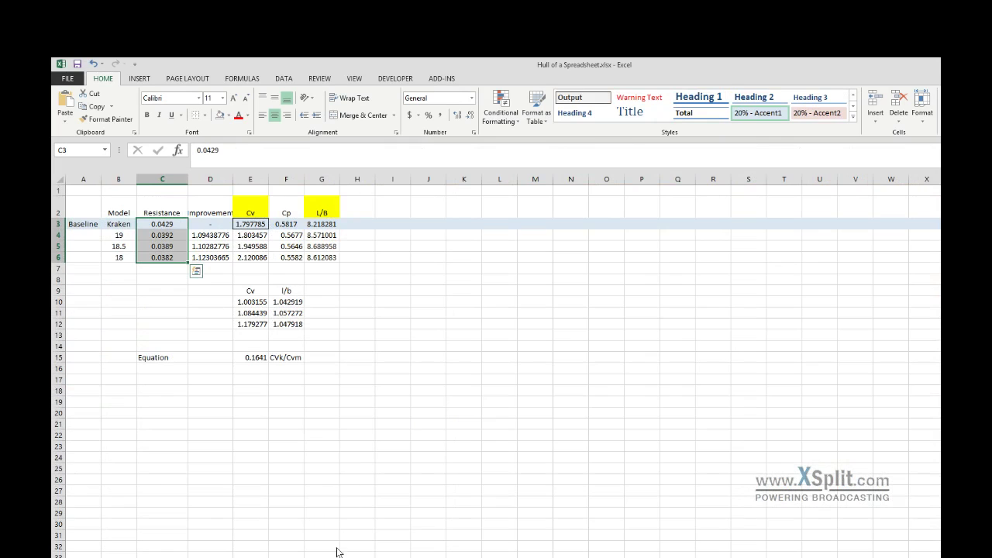
Examine the linear equation and the WL and LH power functions on the Maneuverability sheet, and return to the hull sheet
key(ctrl+Page_Up)
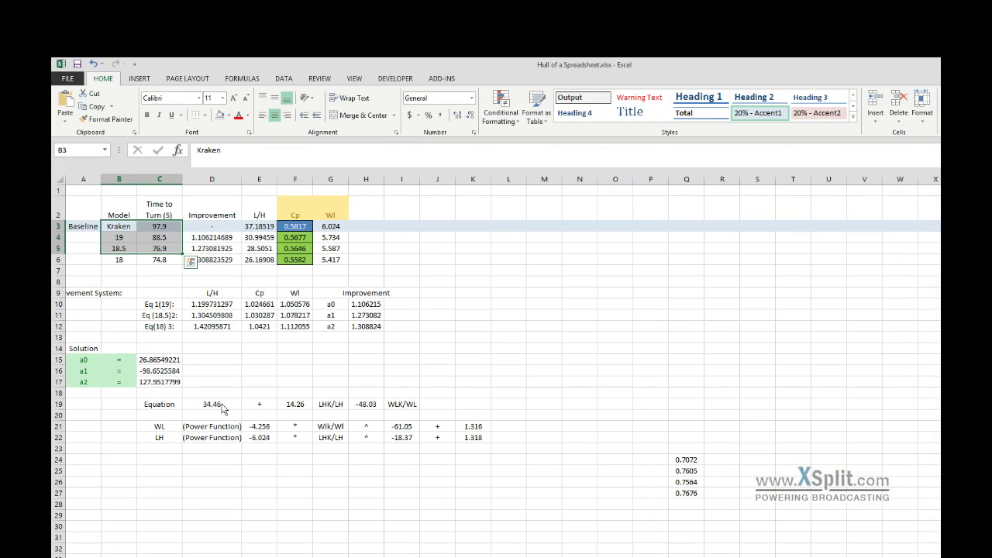
drag(175, 404, 512, 438)
click(471, 481)
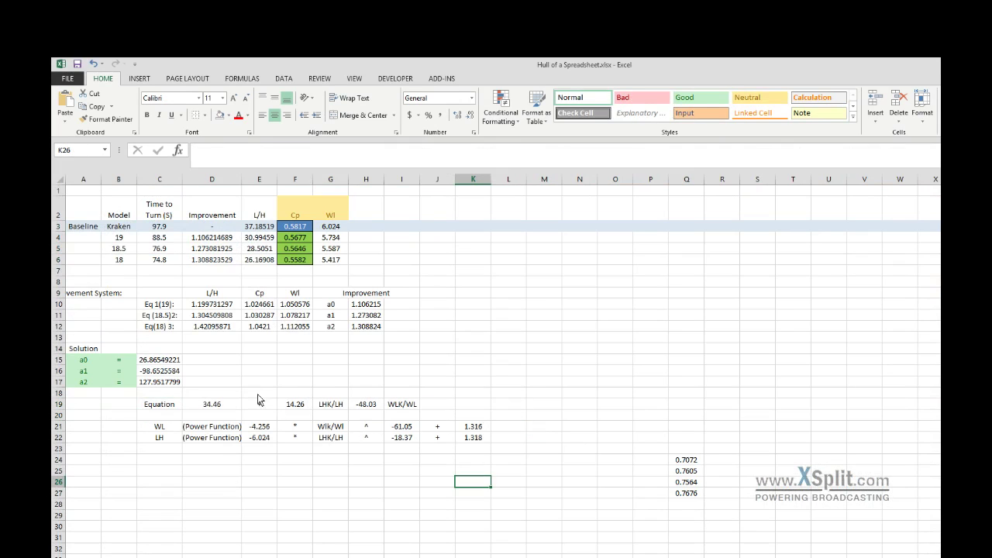
drag(544, 449, 242, 435)
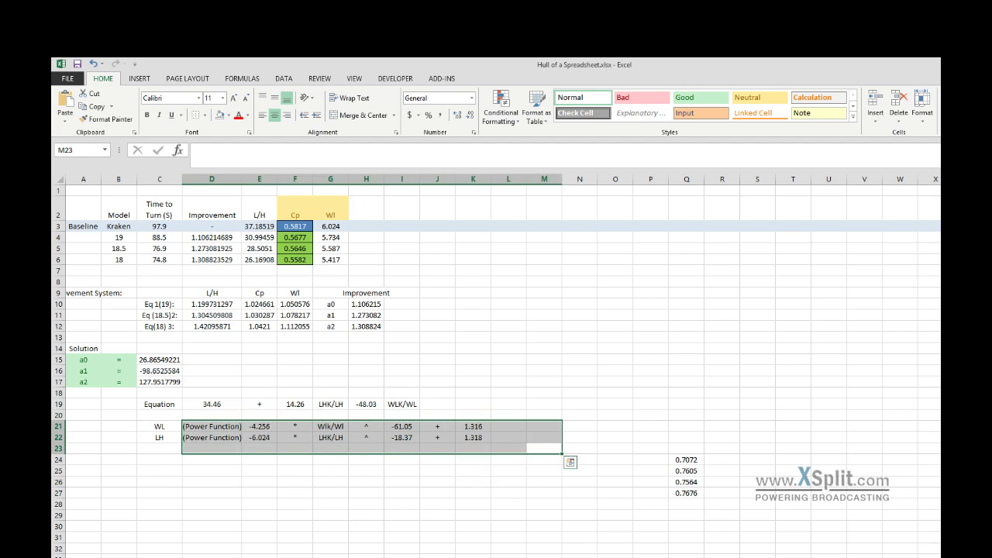
click(356, 557)
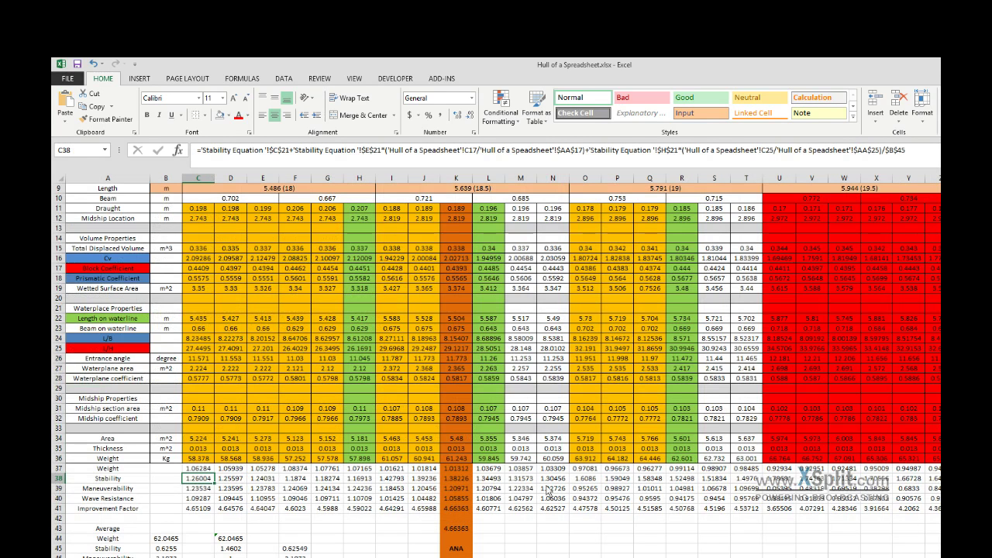
Review the Improvement Factor row across the hull variants and inspect the sum formula in K41
click(124, 509)
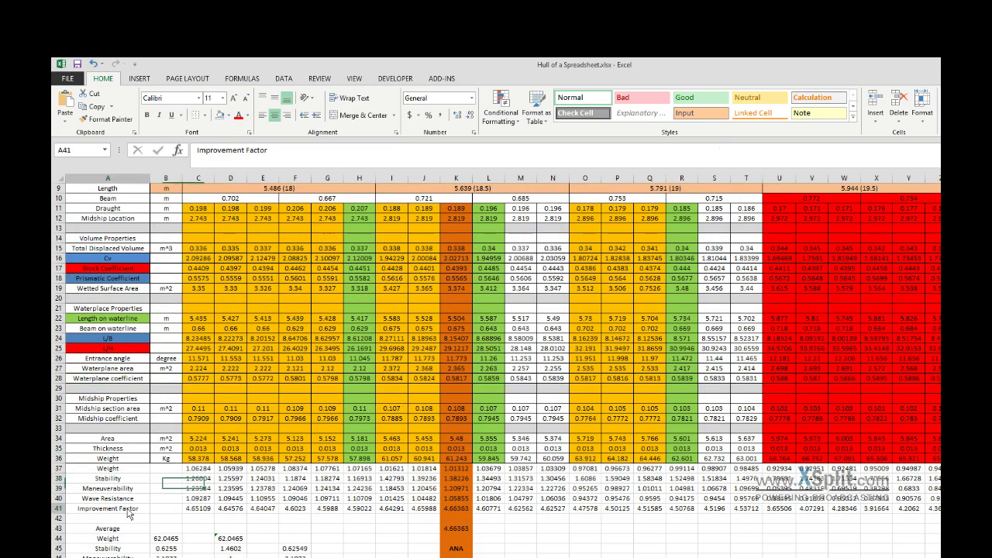
drag(124, 509, 455, 516)
click(587, 557)
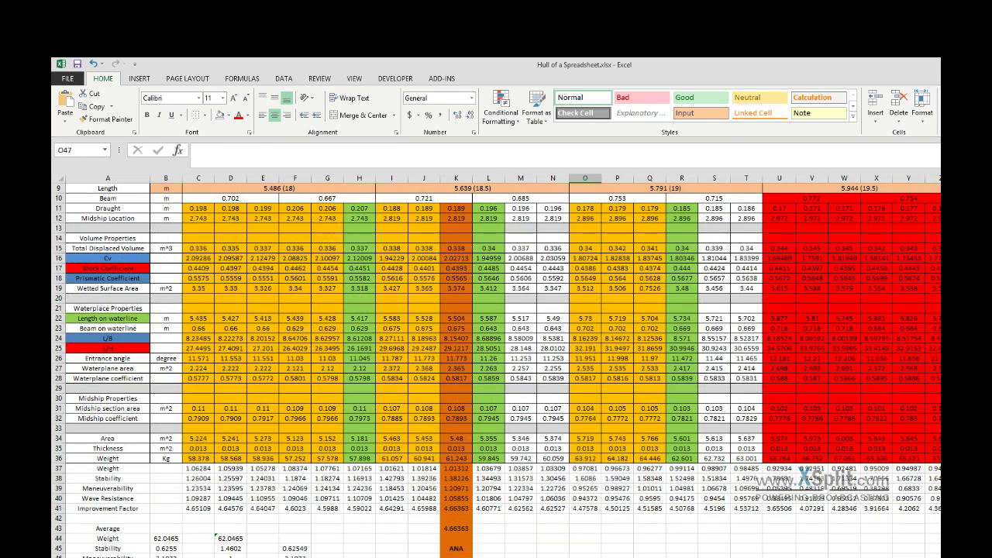
drag(200, 514, 471, 512)
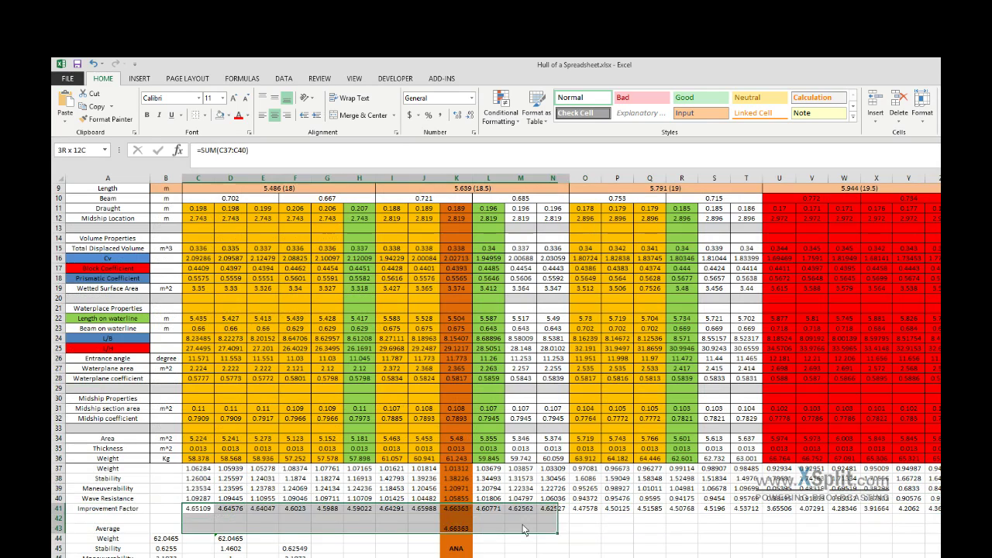
click(467, 510)
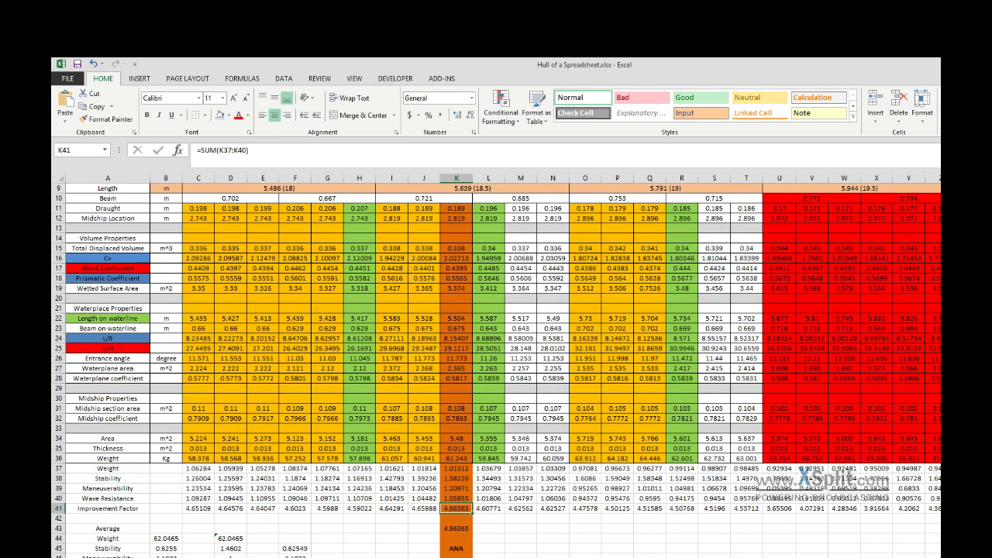
drag(470, 557, 472, 552)
click(533, 557)
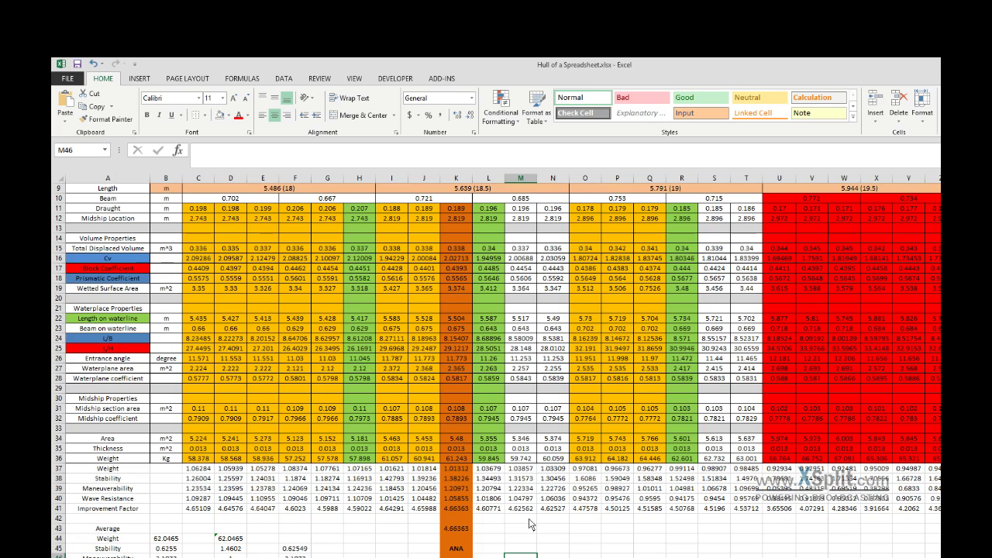
Inspect the Wave Resistance formula in N40 and review the averages and factor labels below the report
click(556, 500)
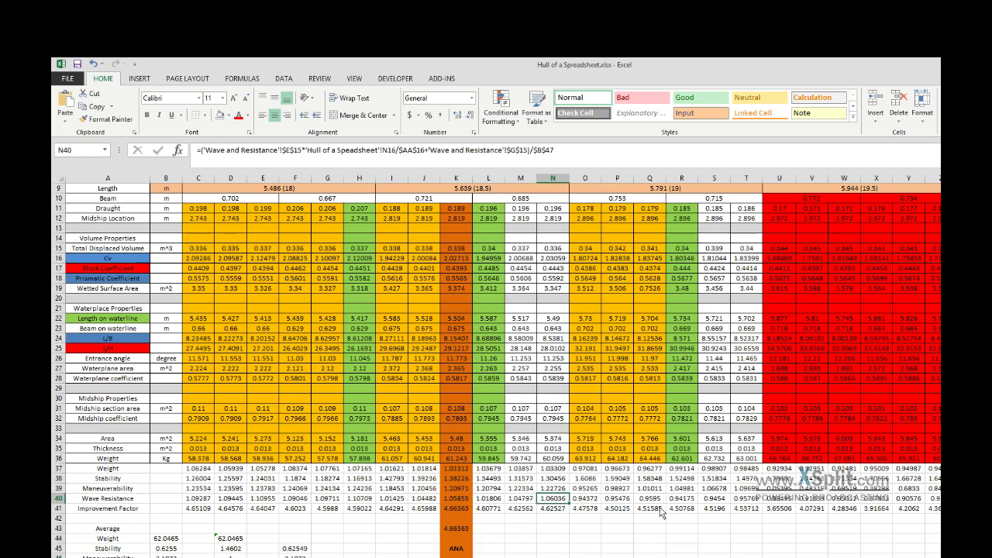
scroll(659, 508, down, 5)
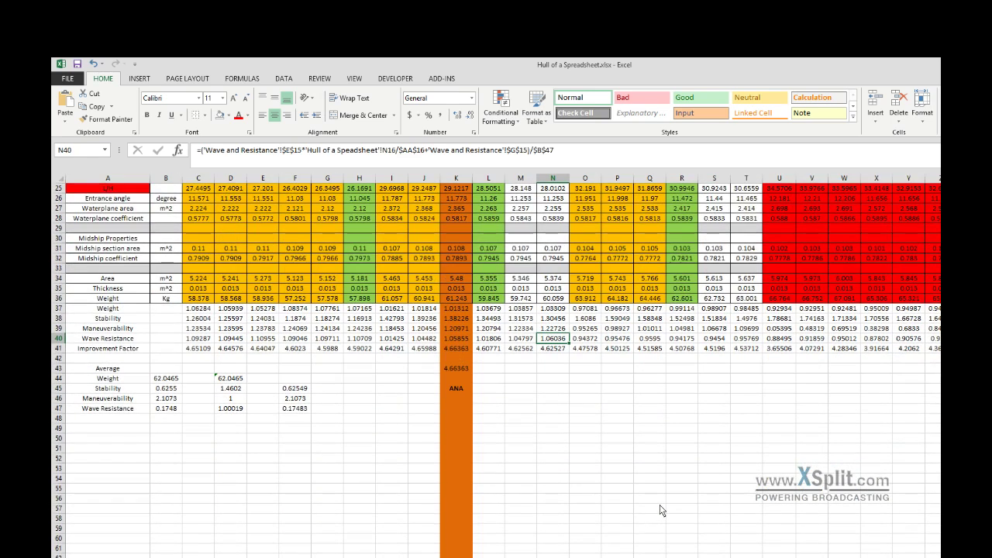
scroll(663, 510, up, 3)
click(124, 392)
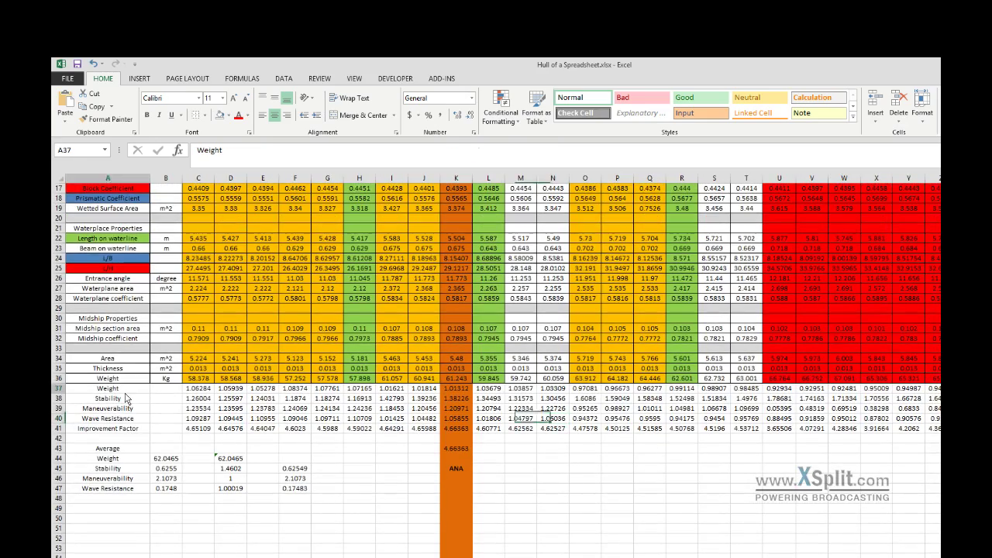
scroll(879, 507, up, 6)
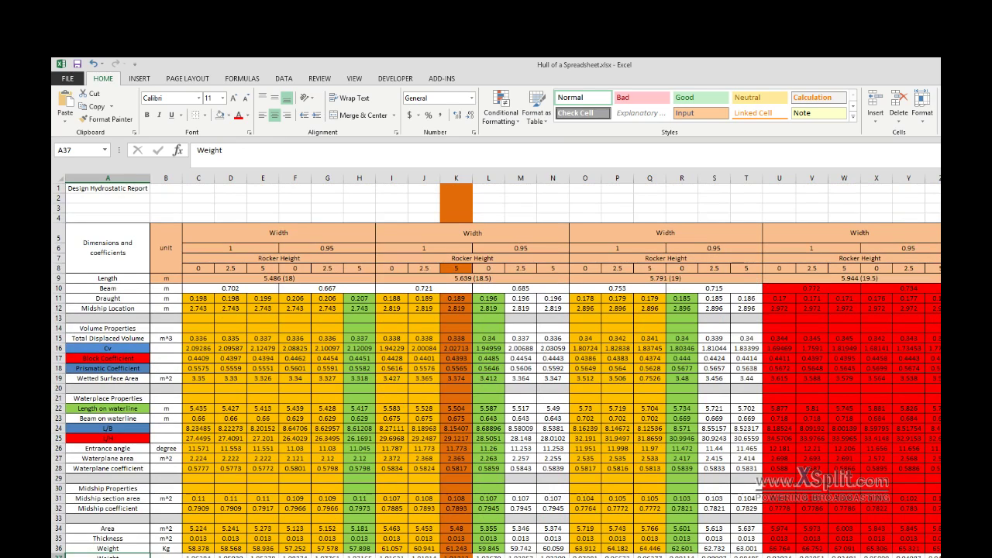
Compare the Weight values in row 36 and the weight factor formulas in row 37 for columns Z and K
click(934, 549)
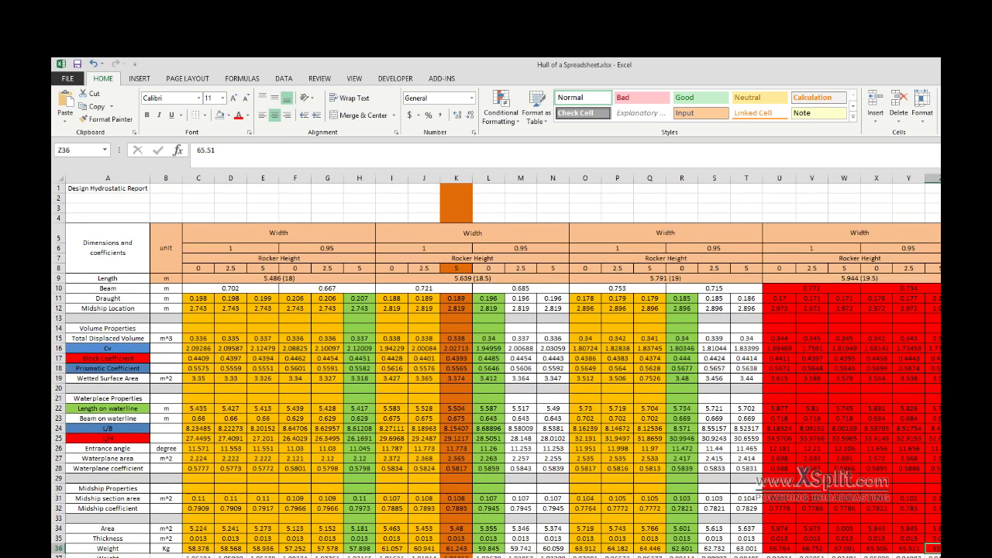
click(461, 550)
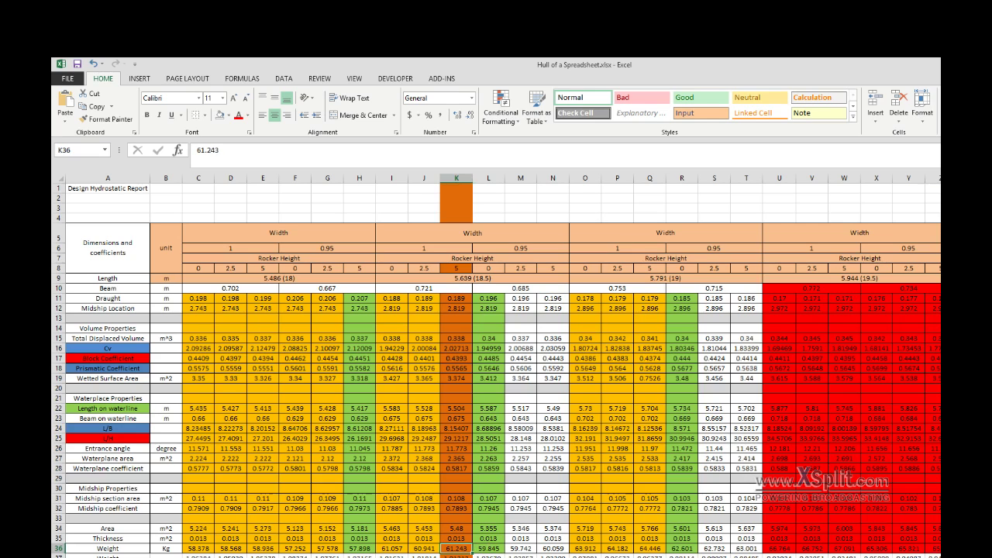
click(936, 551)
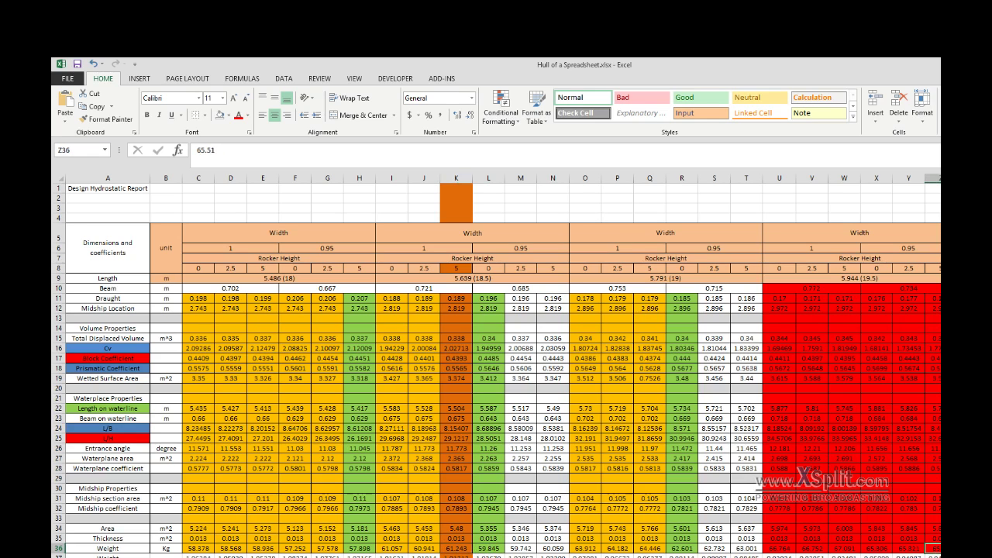
click(934, 555)
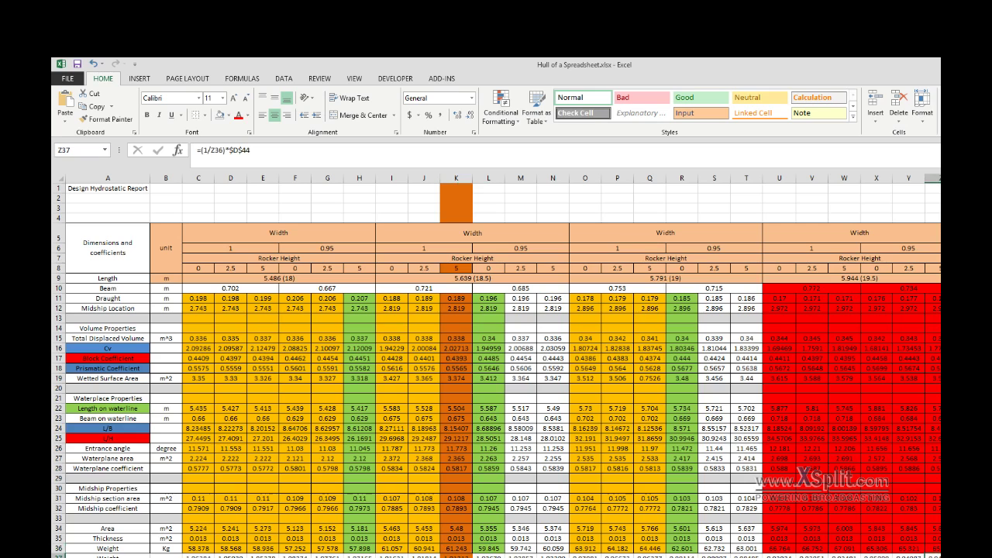
click(457, 557)
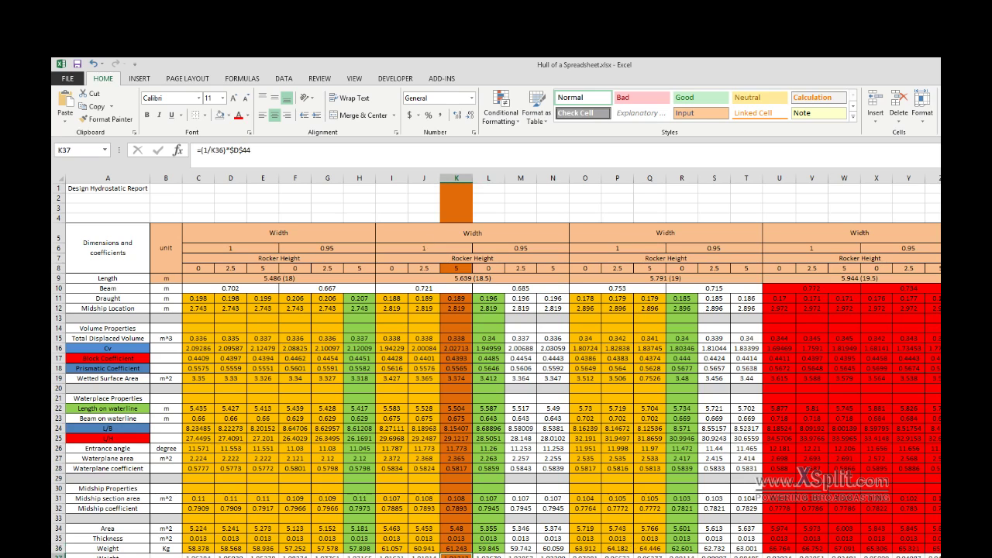
Review the factor rows again and check the Beam of the 19.5-length, 0.95-width hull in X10
scroll(532, 493, down, 3)
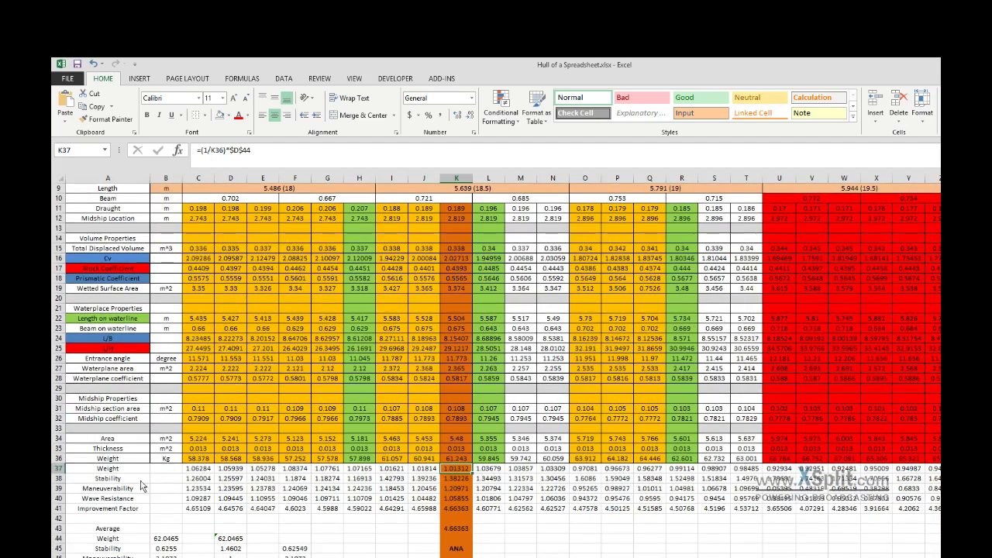
scroll(830, 503, up, 3)
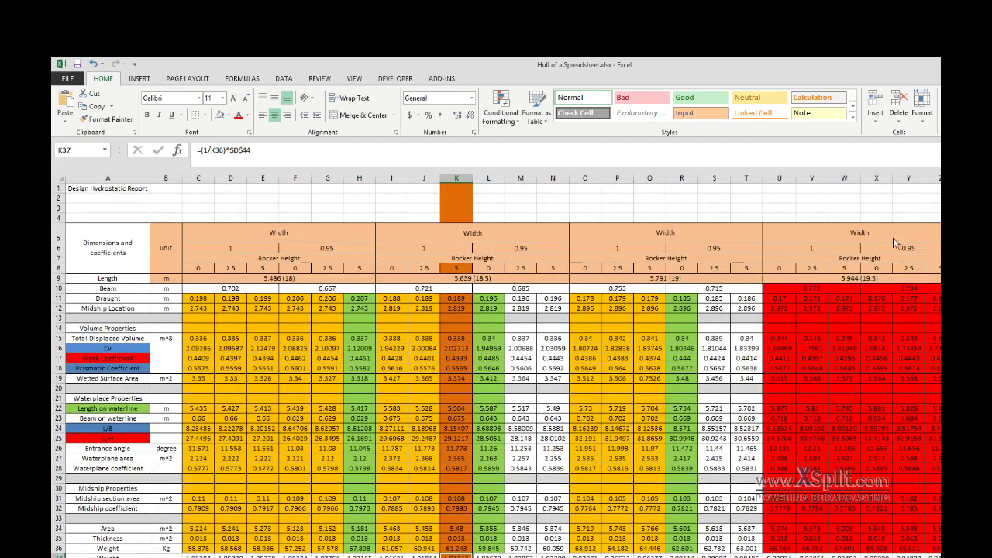
click(890, 288)
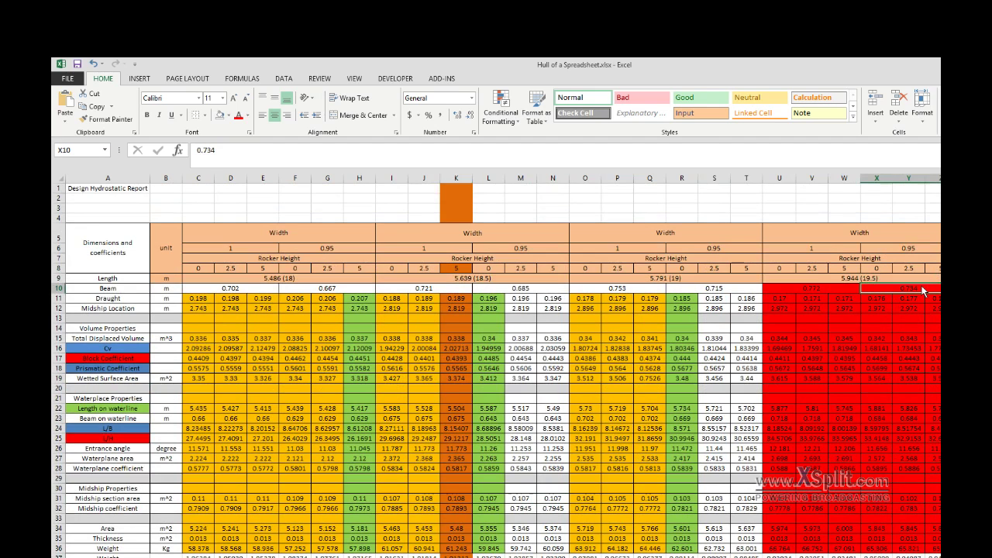
Check the Beam of the 18.5-length, full-width hull in I10 and compare the Stability formulas in Z38 and K38
click(423, 291)
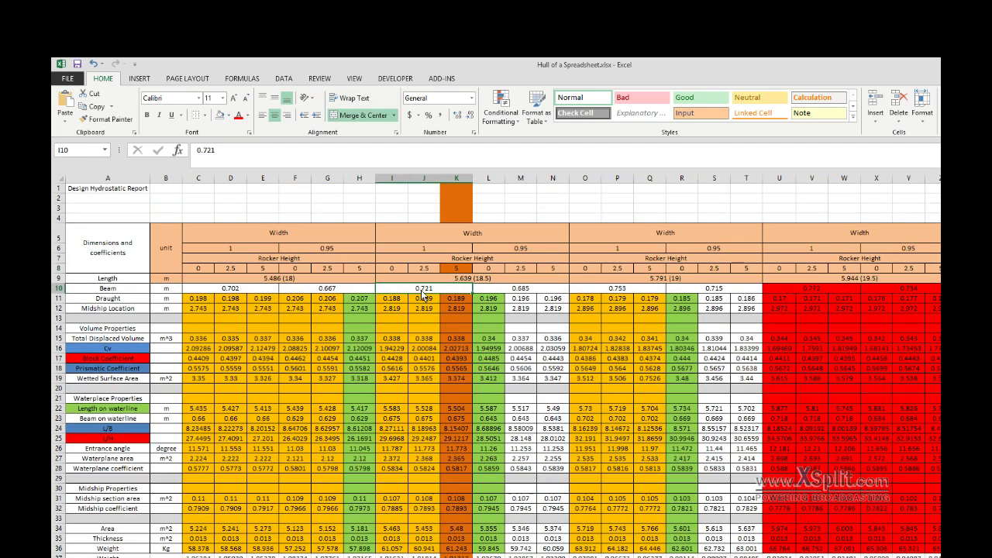
scroll(422, 291, down, 3)
click(933, 479)
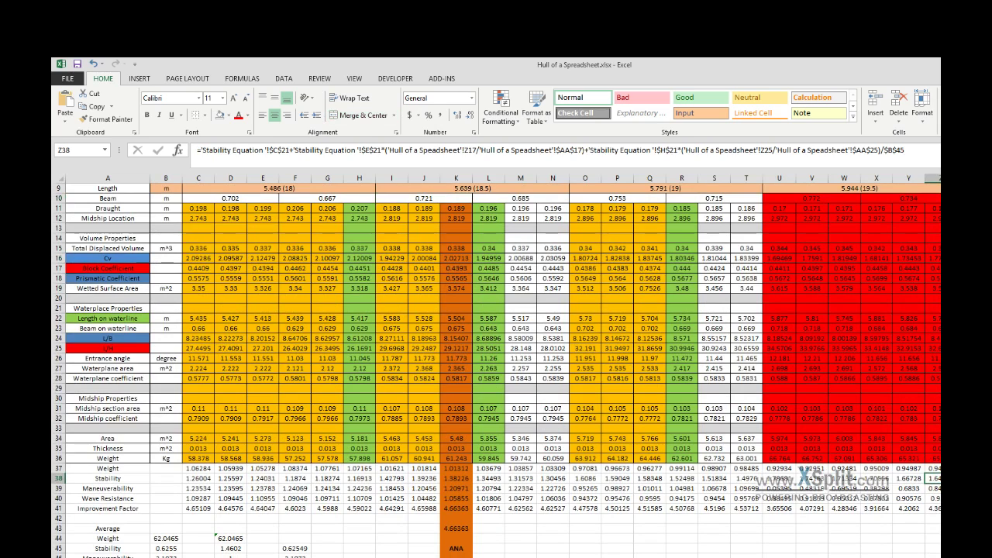
click(457, 480)
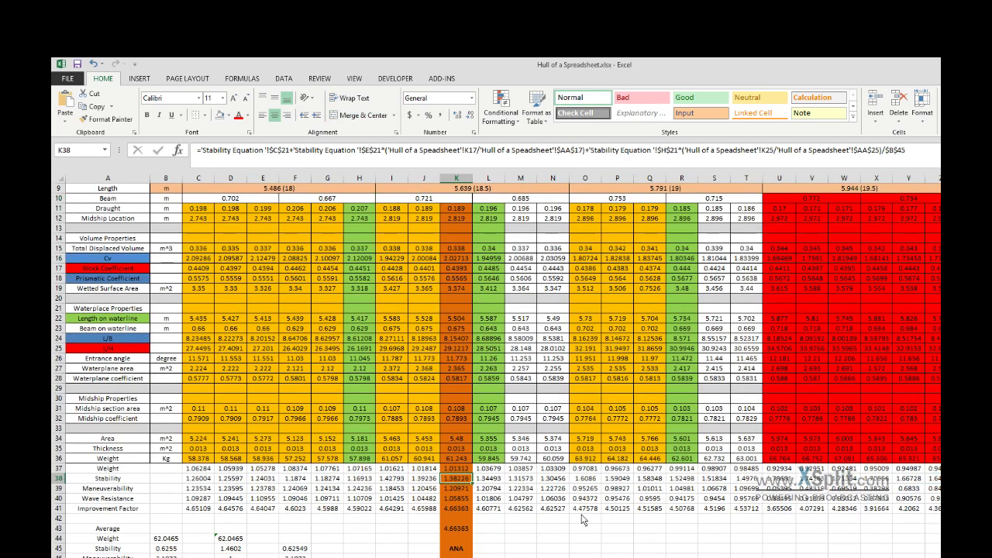
Inspect the Maneuverability formula in K39, check the Rocker Height in K8, and compare row 39 from column Z back to column K
click(454, 490)
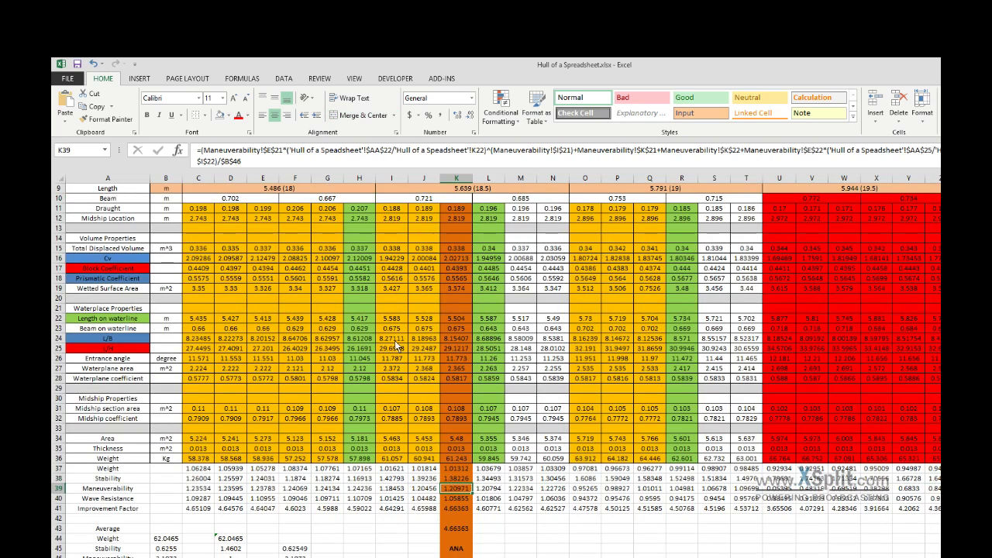
scroll(434, 341, up, 3)
click(471, 280)
click(461, 270)
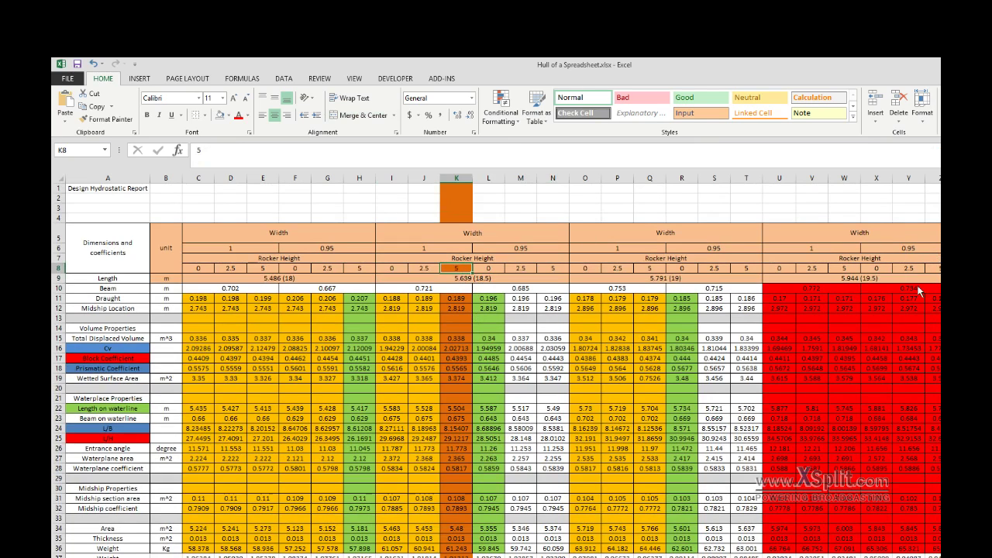
scroll(917, 290, down, 3)
drag(935, 489, 457, 489)
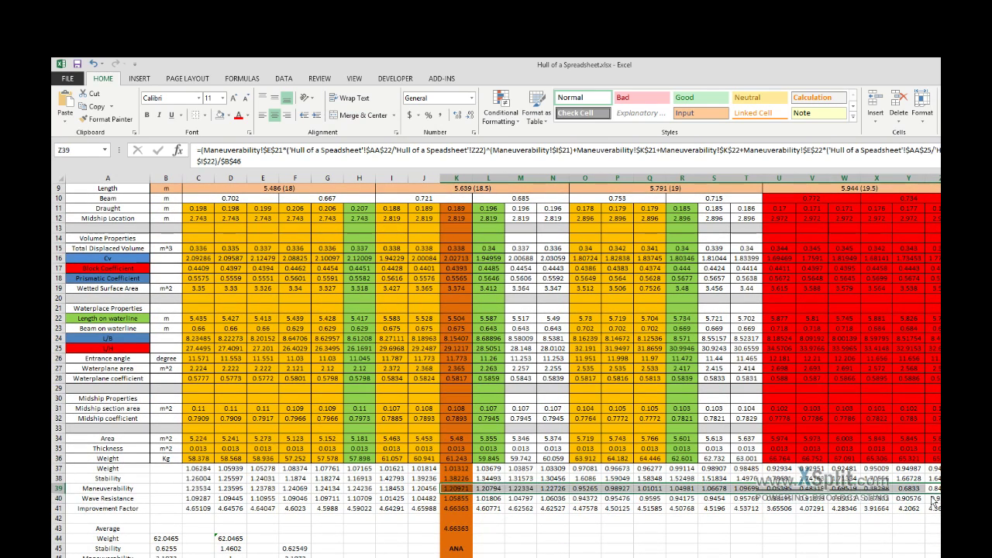
Compare the Wave Resistance formulas in K40 and Z40 against the hull dimensions at the head of the report
click(456, 498)
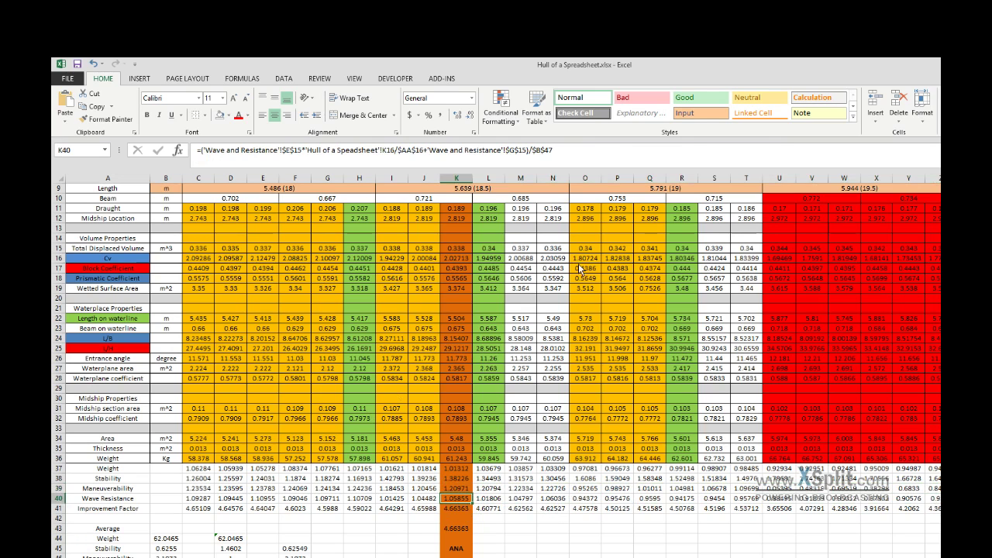
scroll(468, 265, up, 3)
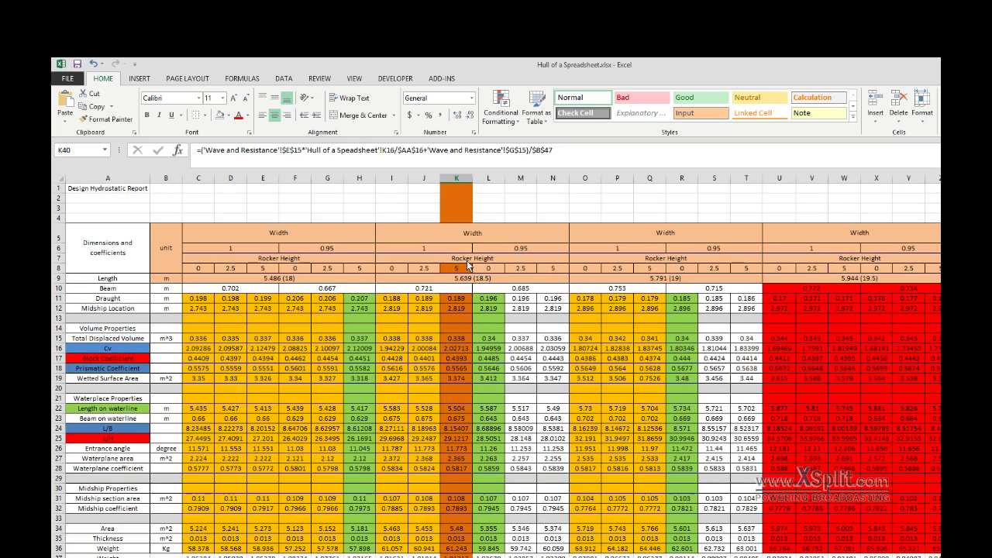
scroll(467, 264, down, 5)
click(453, 428)
click(453, 421)
click(935, 419)
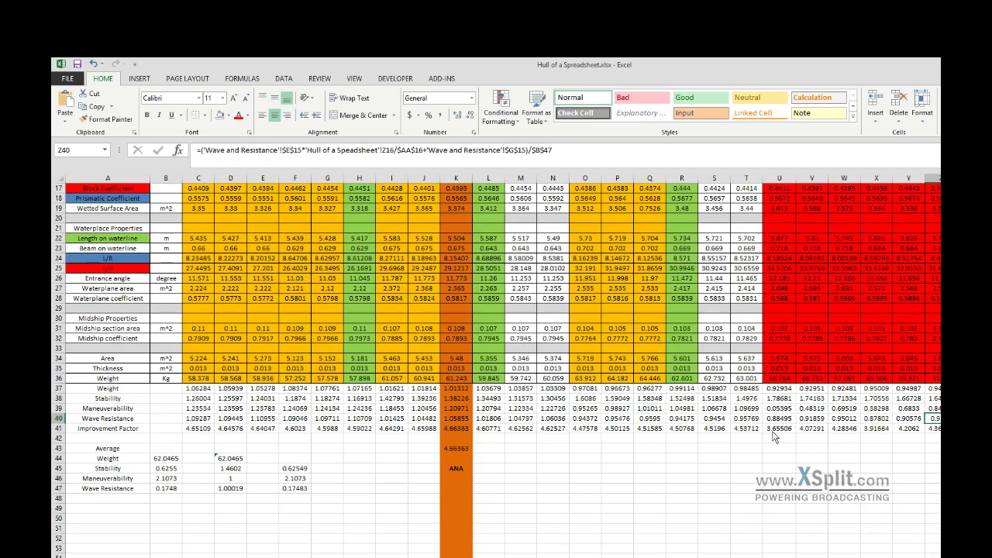
Inspect the Improvement Factor sum formula in Z41 and compare the row's values across the hull variants
scroll(483, 416, down, 2)
click(448, 347)
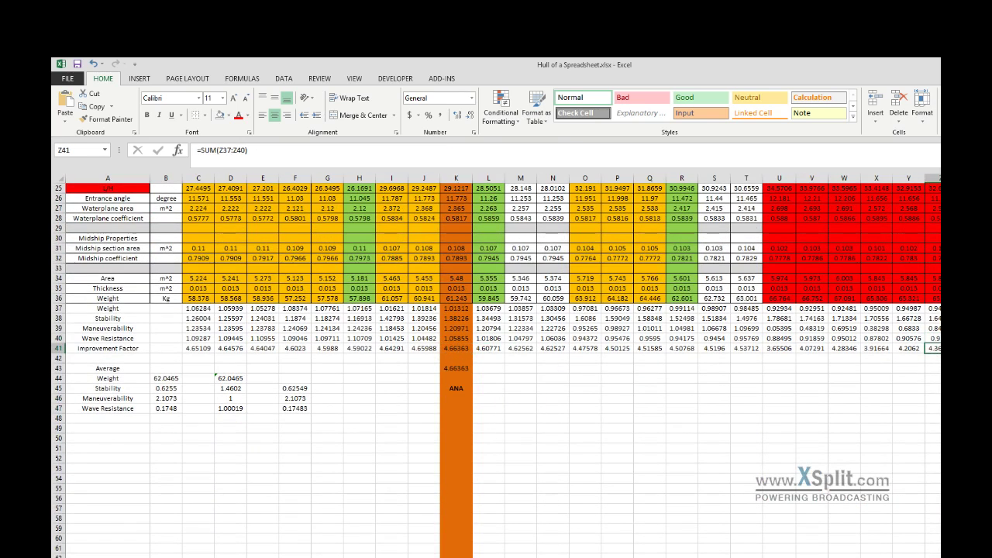
click(876, 428)
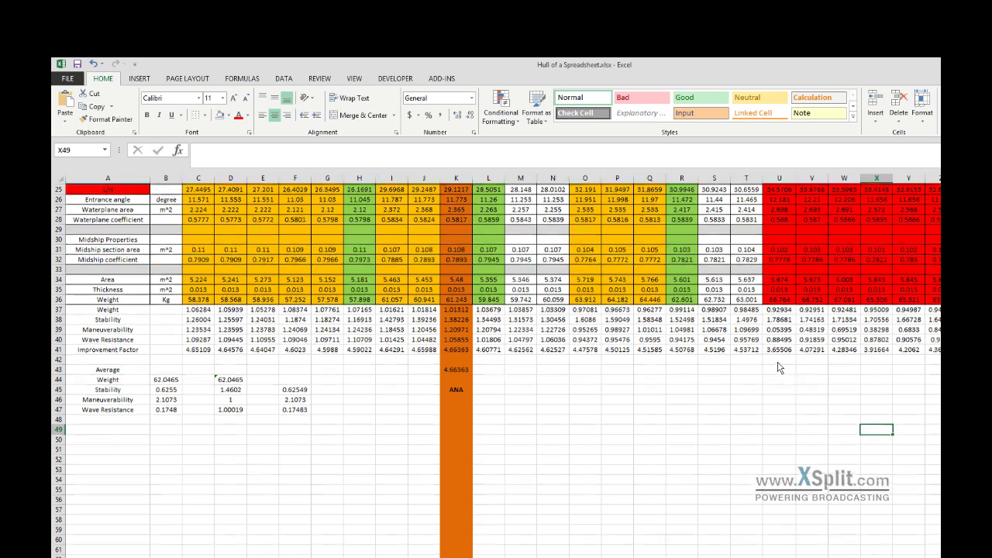
Review the Kraken baseline in column AA, from its dimensions and coefficients down to its factor rows and Improvement Factor
scroll(779, 363, up, 8)
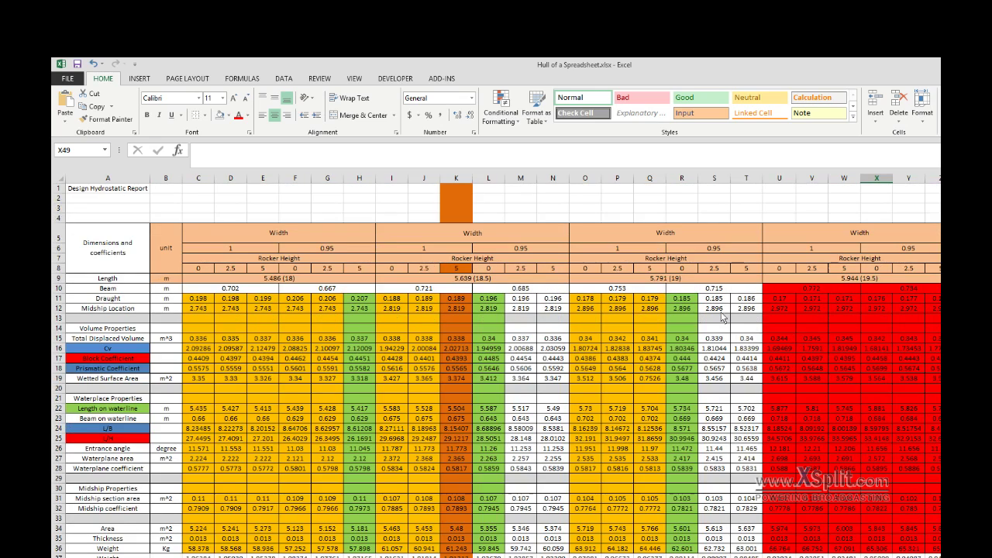
scroll(794, 300, right, 3)
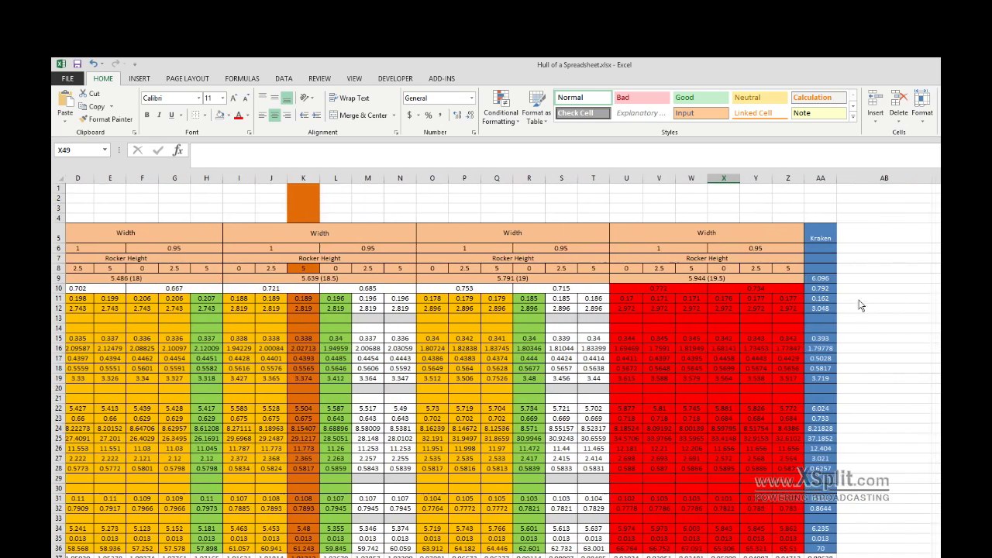
scroll(860, 306, right, 2)
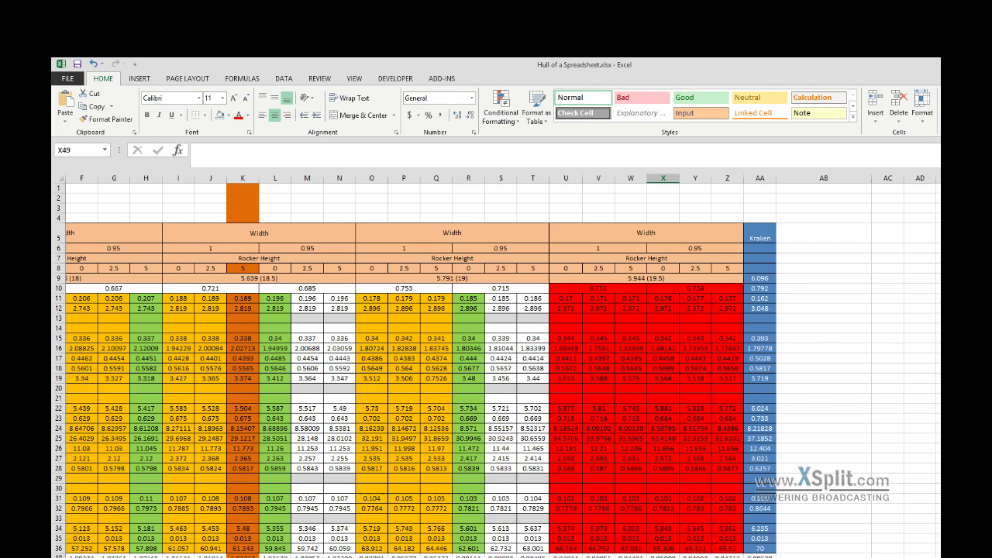
click(991, 557)
scroll(767, 504, down, 8)
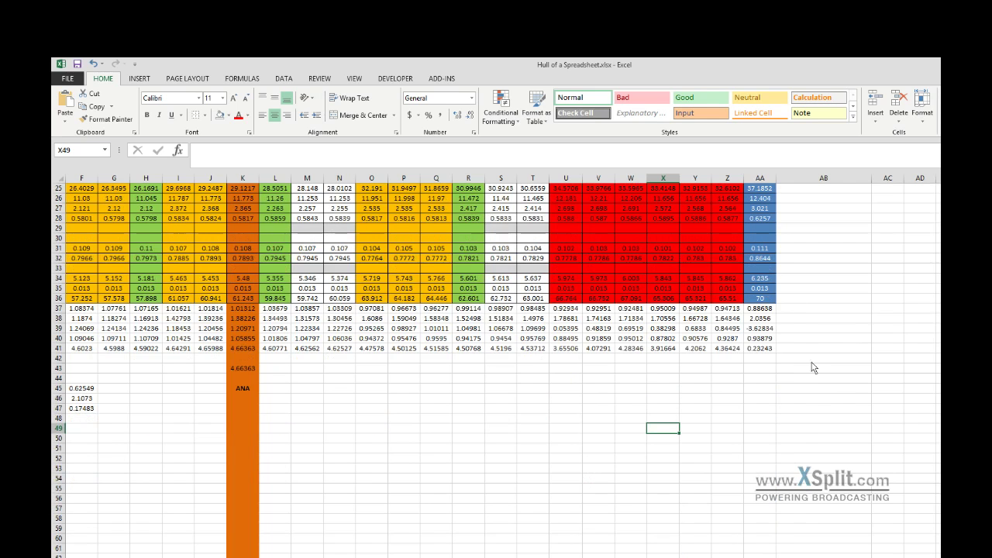
click(394, 557)
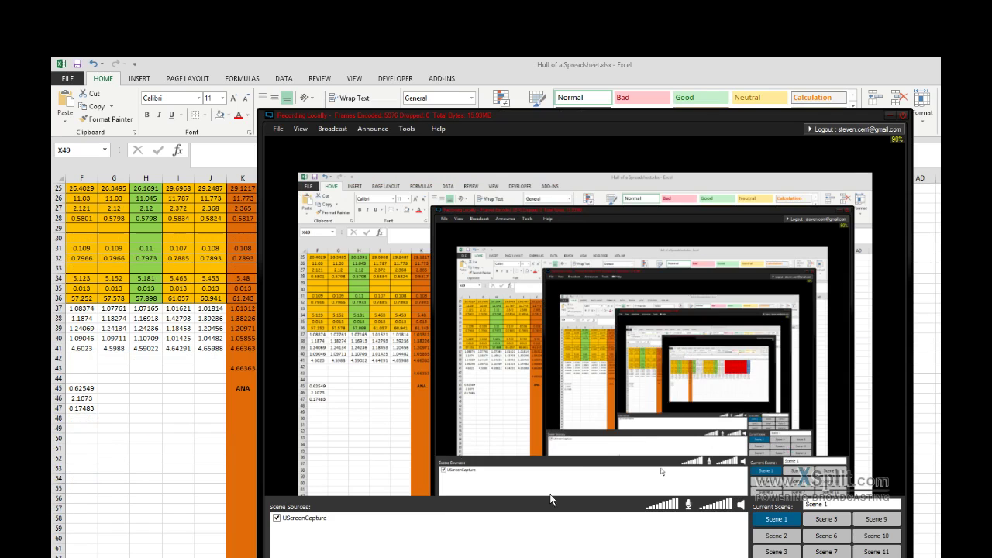